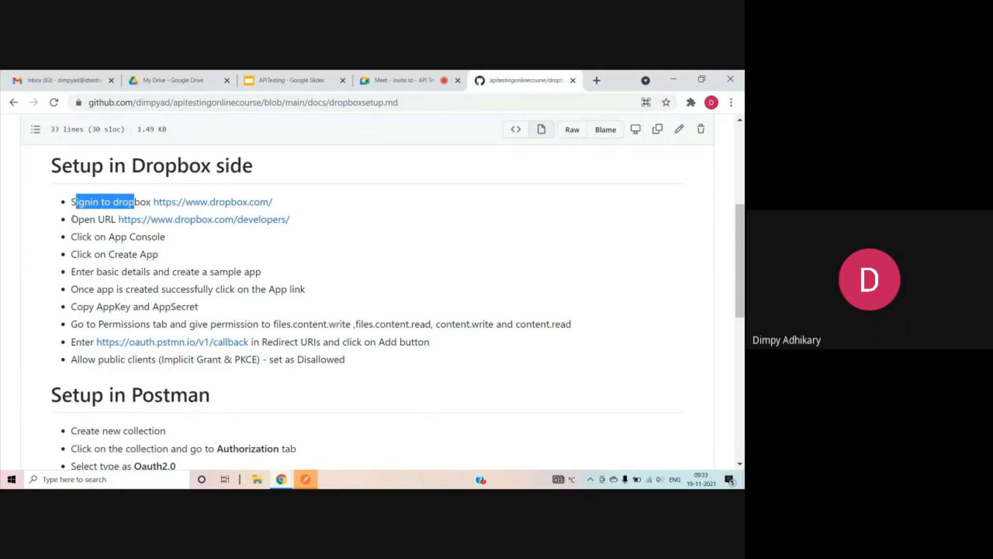
- Highlight the developers URL instruction in the setup guide, then switch to Postman and expand the Day_04_Oauth2 collection
drag(72, 219, 317, 218)
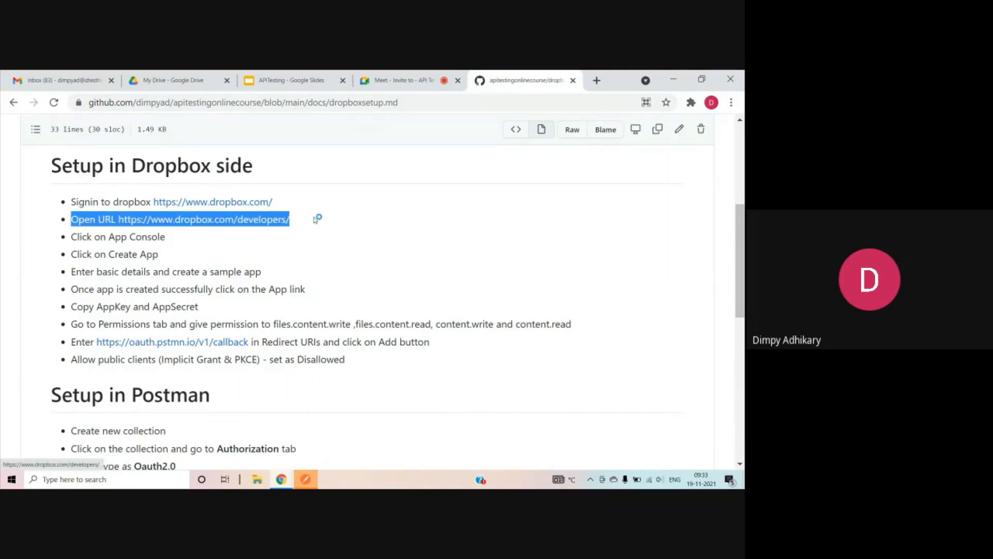
click(306, 479)
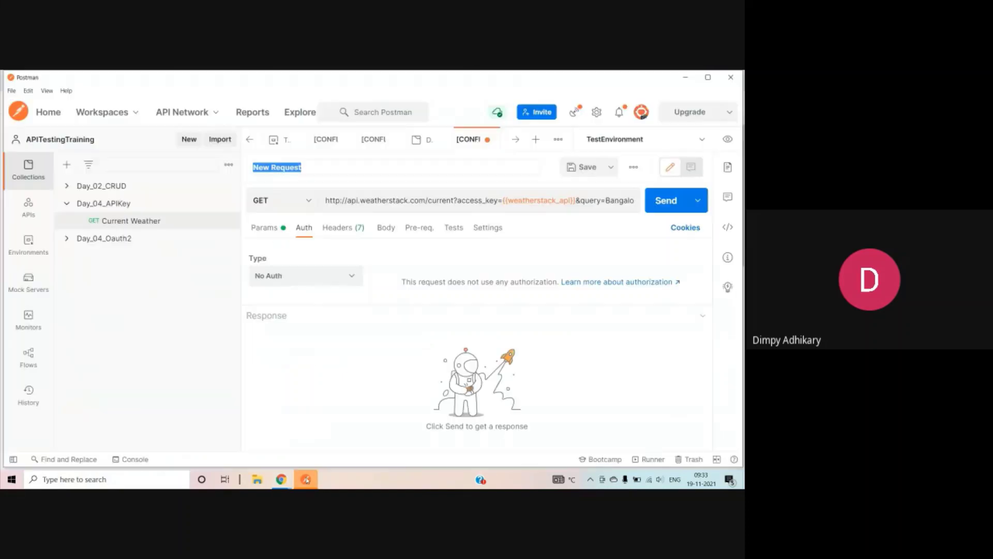
click(67, 239)
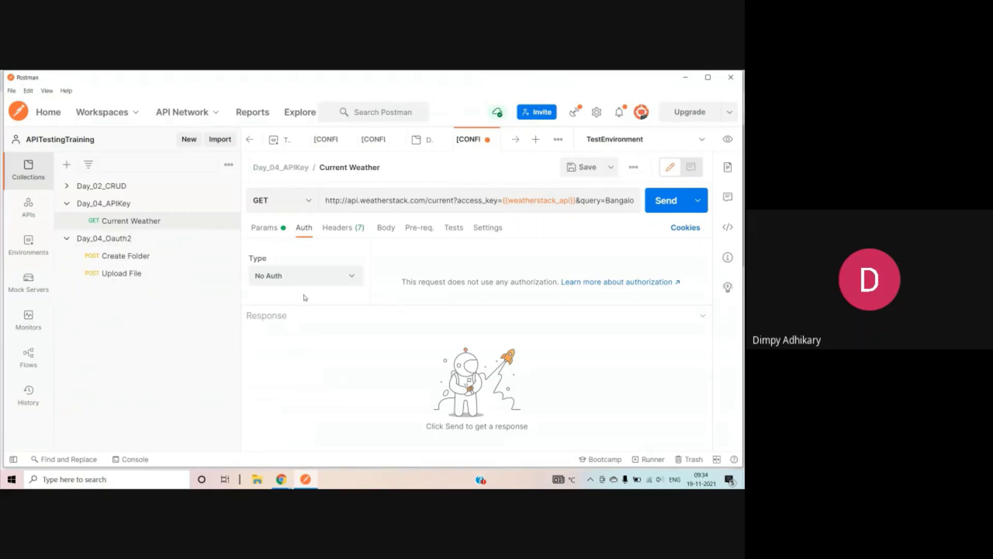
click(686, 79)
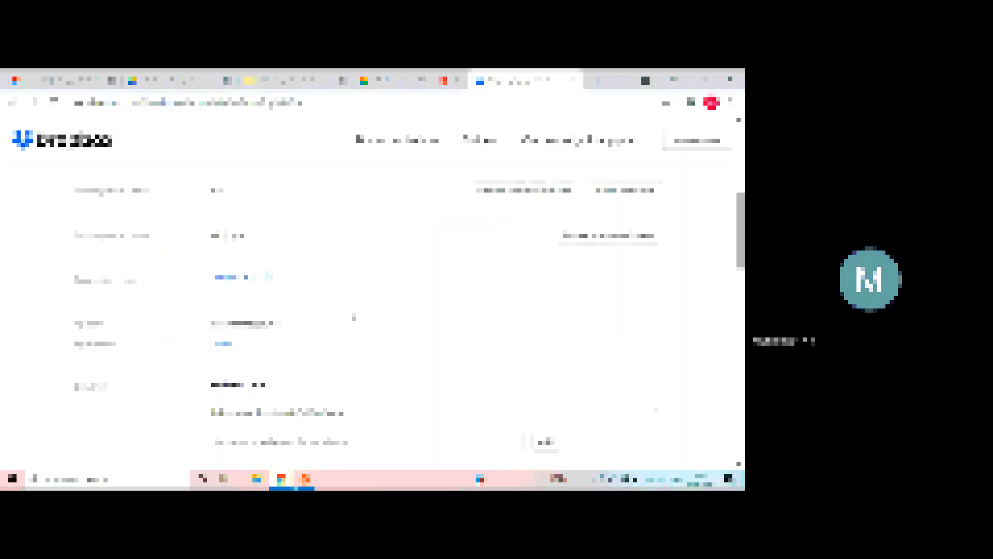
- Switch to the Dropbox developer site and examine the app key and OAuth 2 settings of DA_Sample_App
click(132, 308)
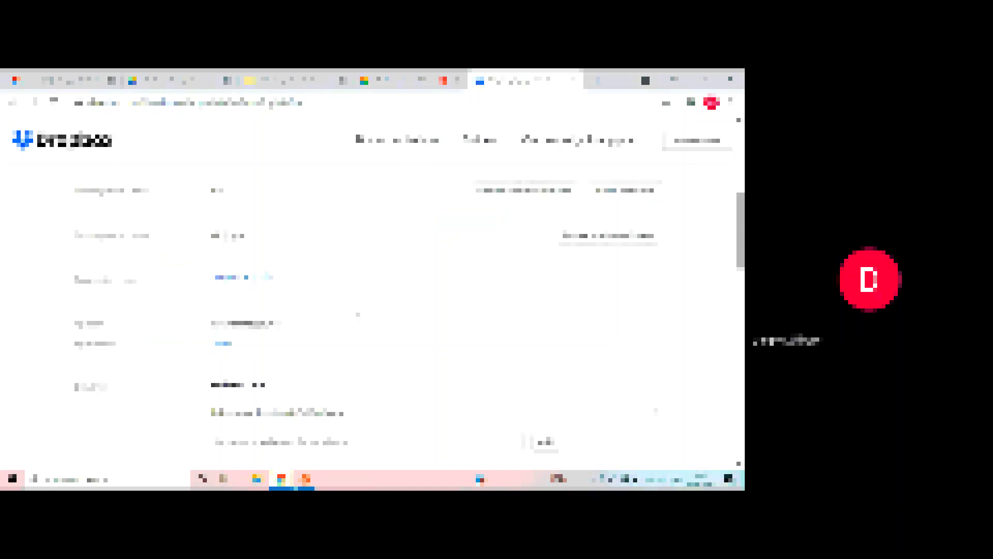
scroll(441, 346, down, 3)
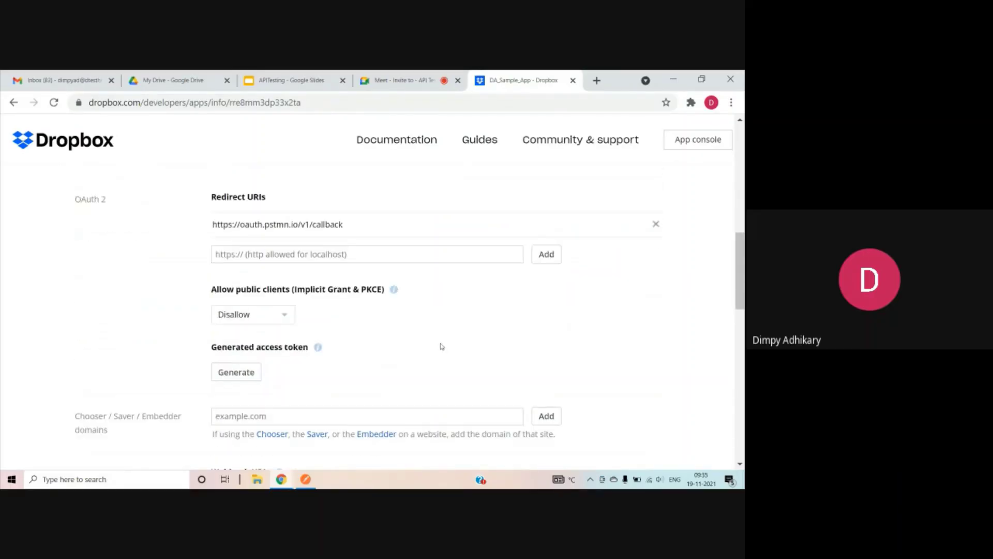
key(alt+Left)
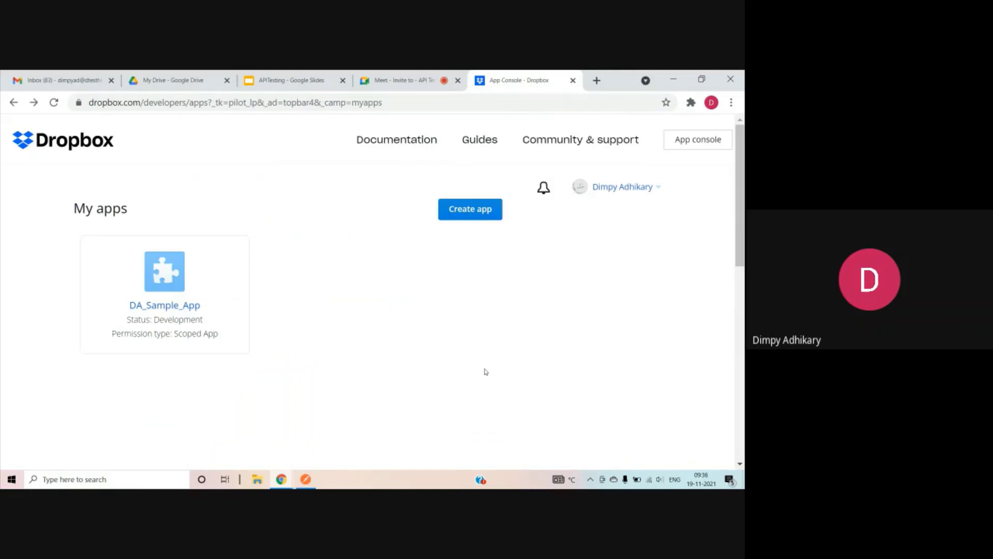
key(alt+Right)
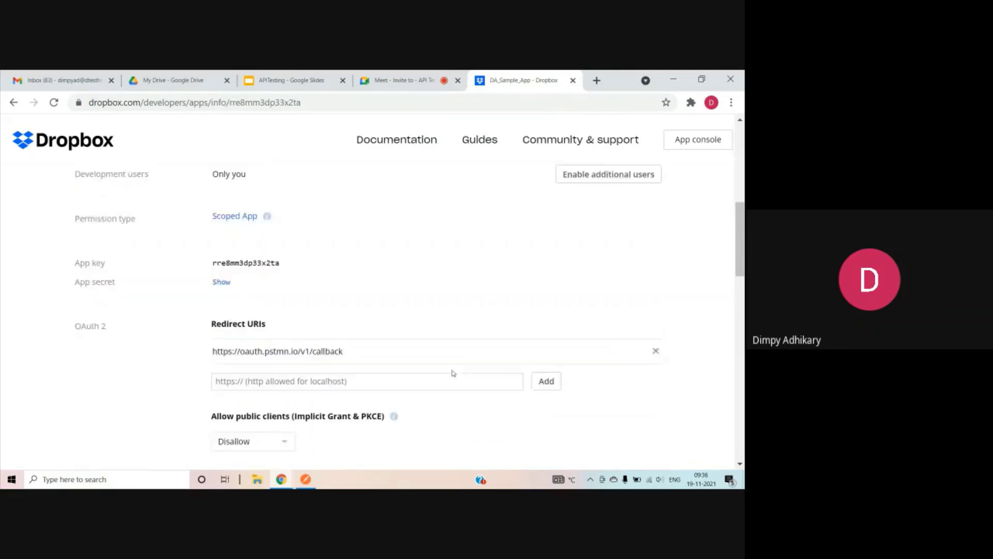
scroll(453, 373, down, 1)
scroll(453, 373, down, 1)
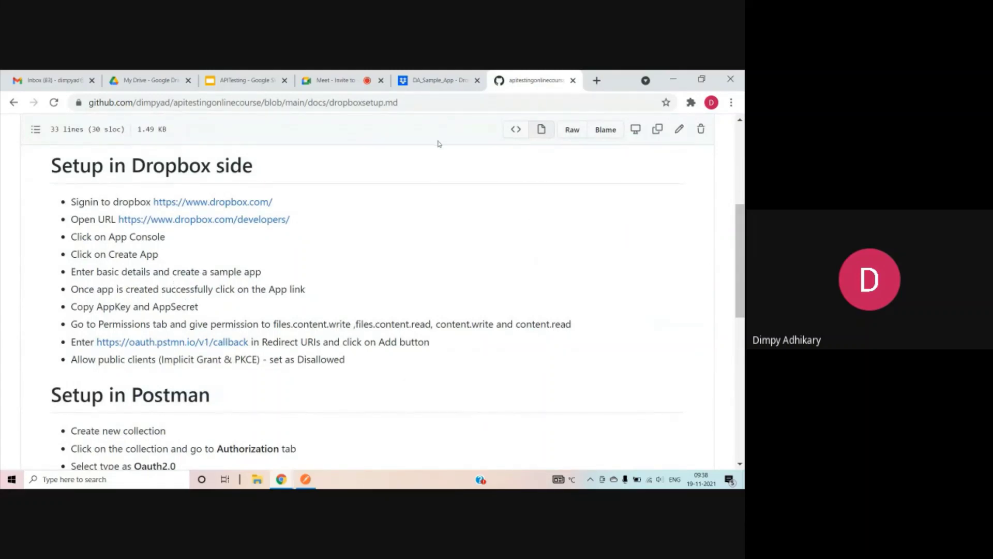
- Examine the redirect URI, public clients and generated access token options in the settings of DA_Sample_App
click(440, 80)
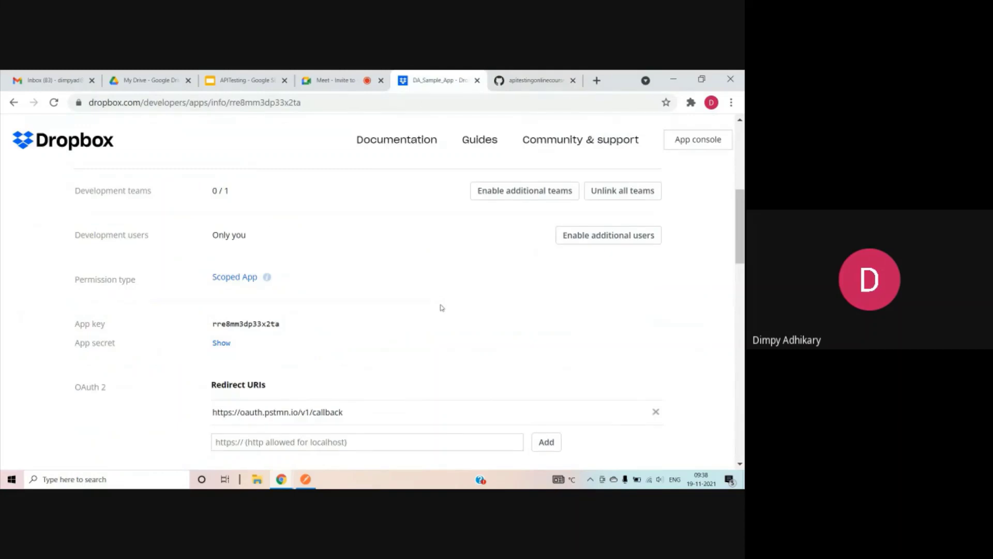
scroll(441, 307, down, 5)
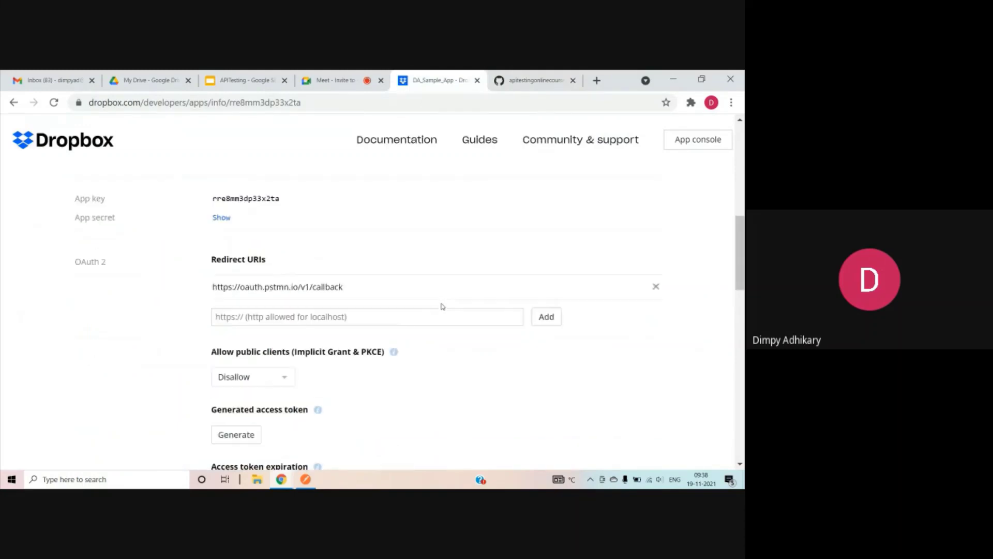
scroll(444, 306, up, 1)
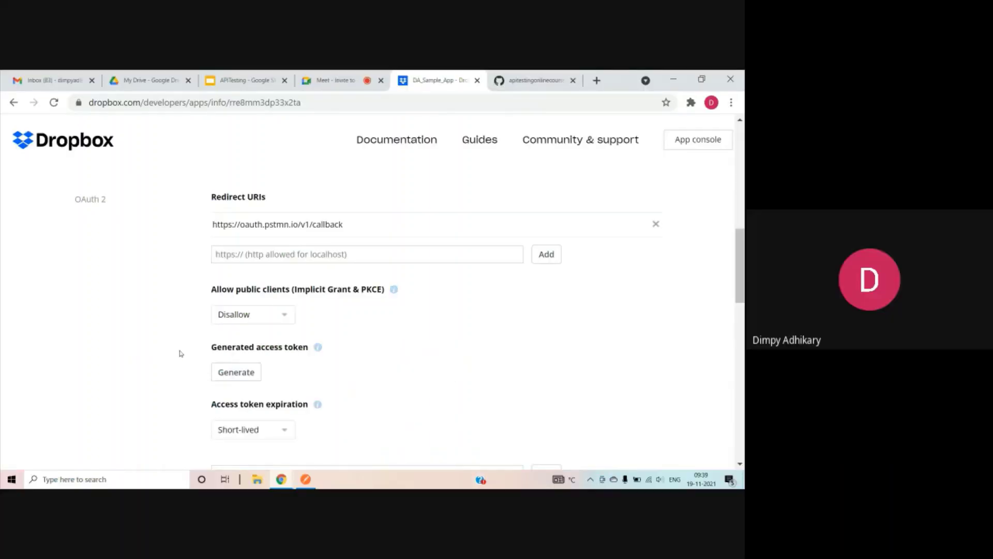
drag(211, 348, 309, 345)
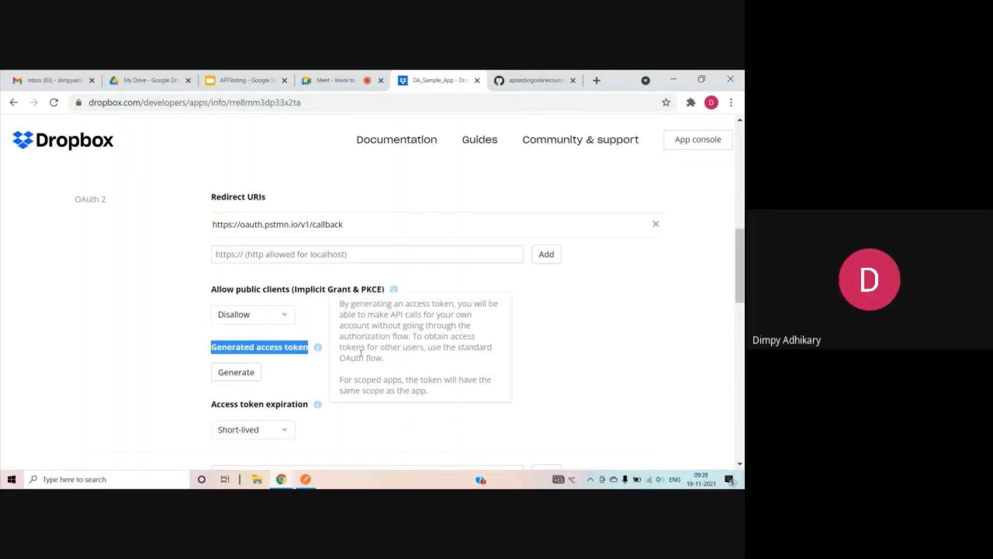
click(330, 358)
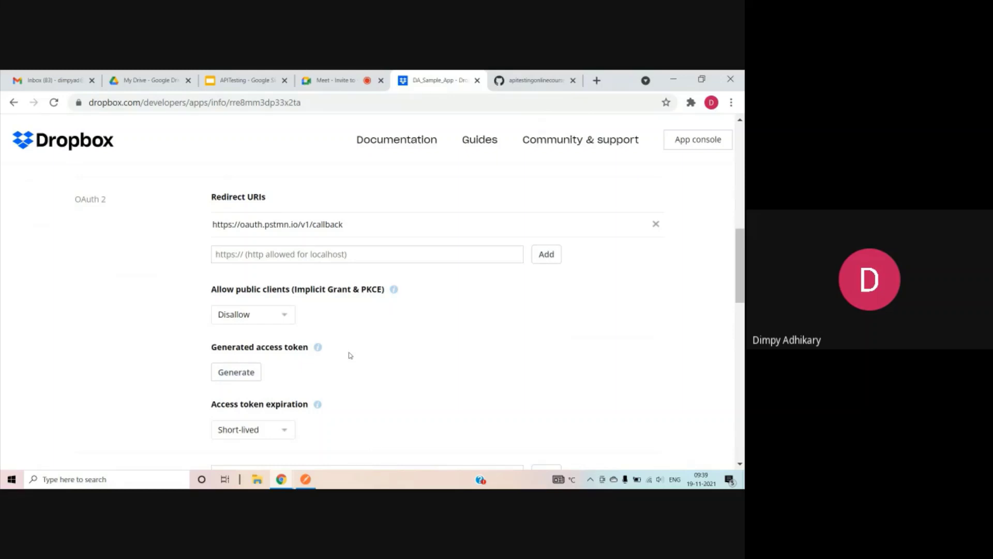
scroll(350, 356, up, 8)
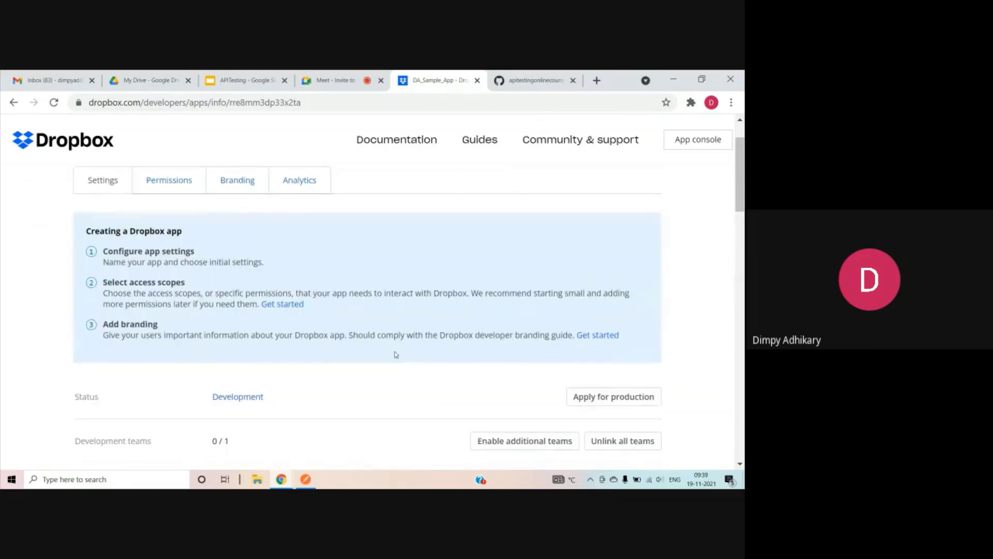
- Check the setup guide's permission instruction against the files and folders permissions of DA_Sample_App
click(522, 80)
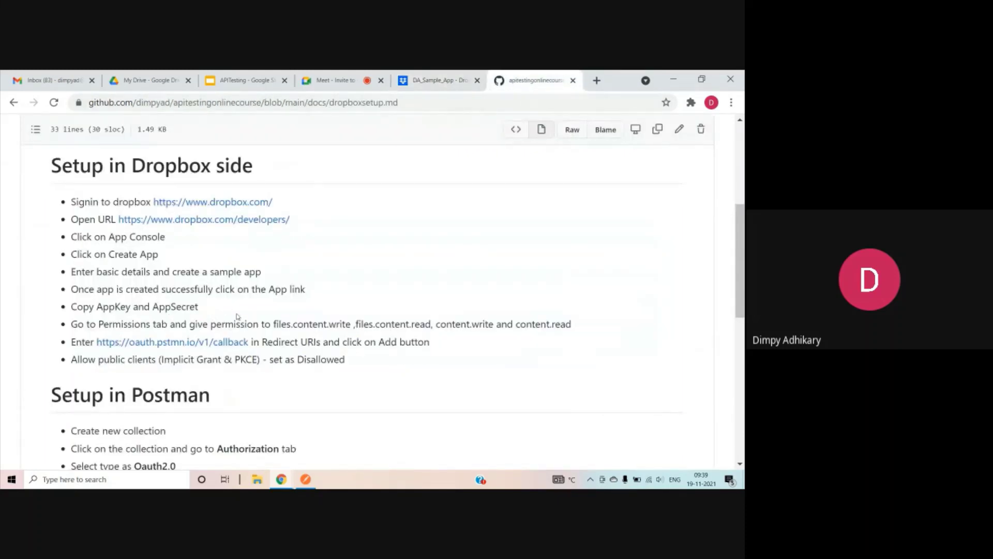
click(422, 81)
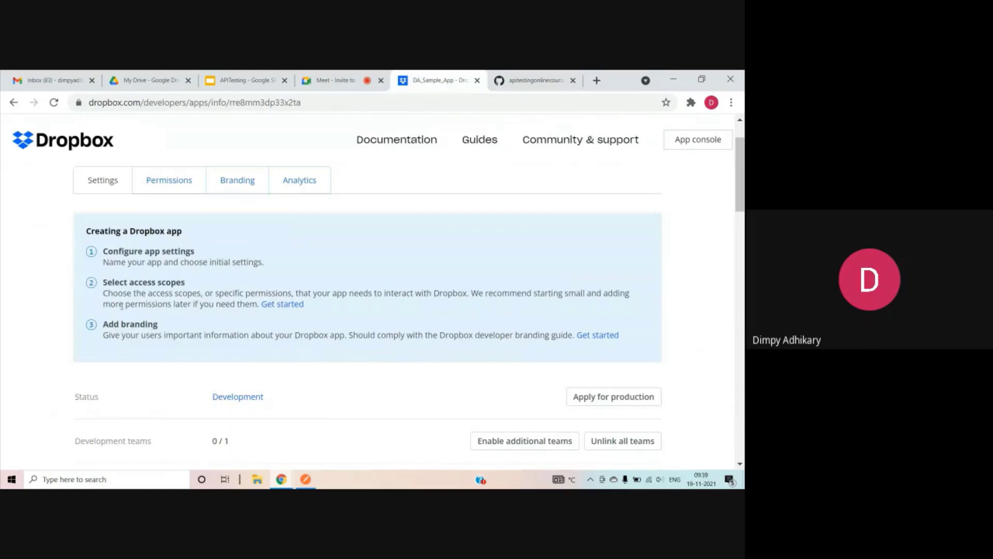
click(171, 182)
scroll(522, 334, down, 3)
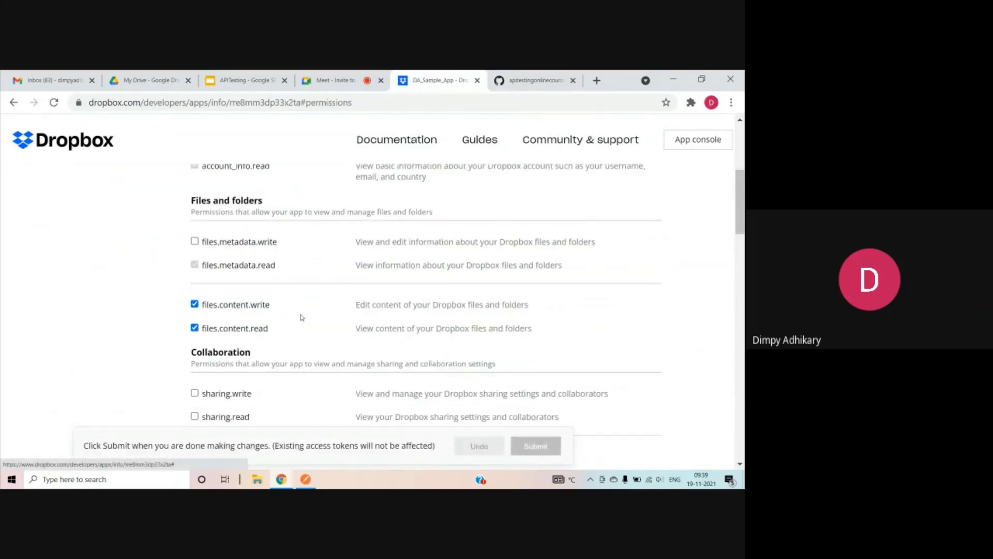
scroll(326, 316, up, 5)
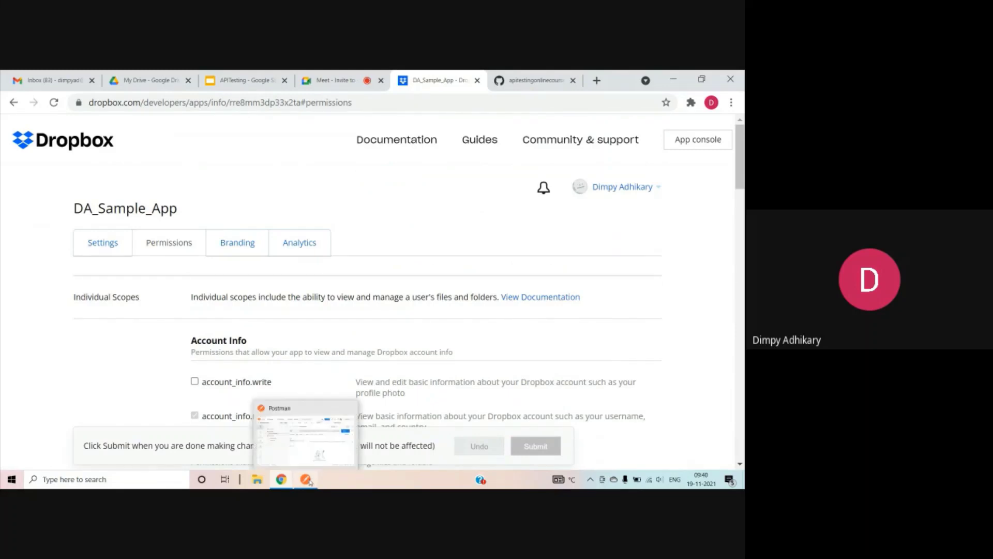
- Switch to Postman and open TestEnvironment to view its variables
click(306, 480)
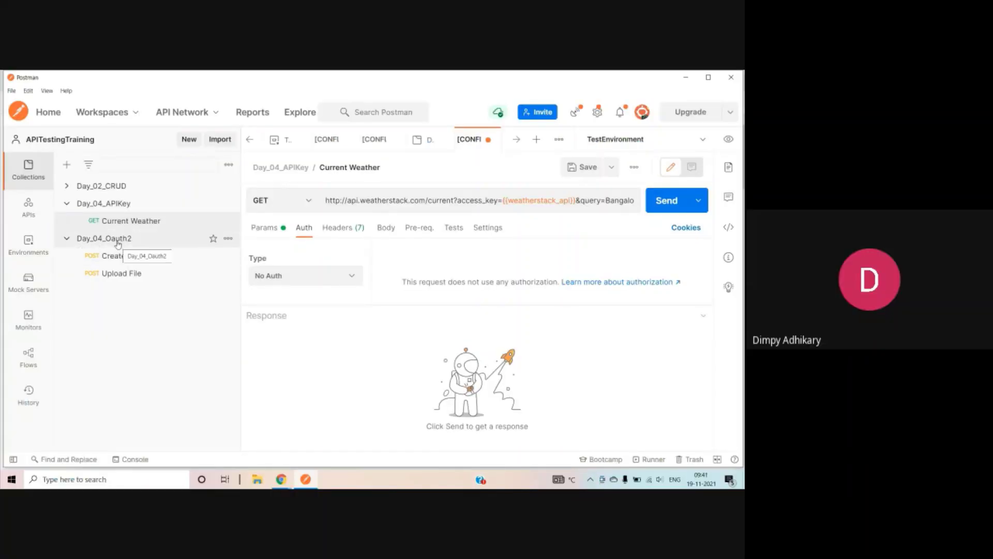
click(29, 243)
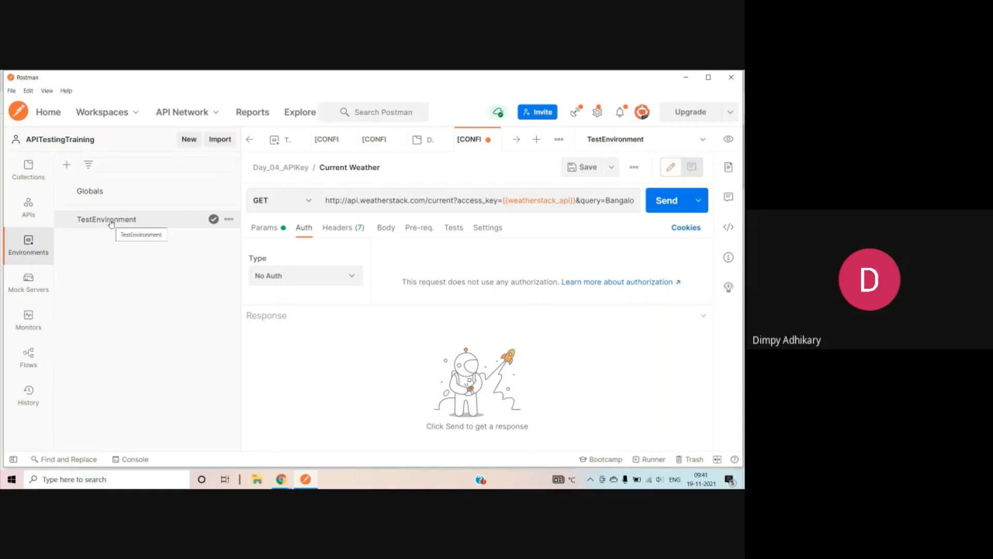
click(111, 222)
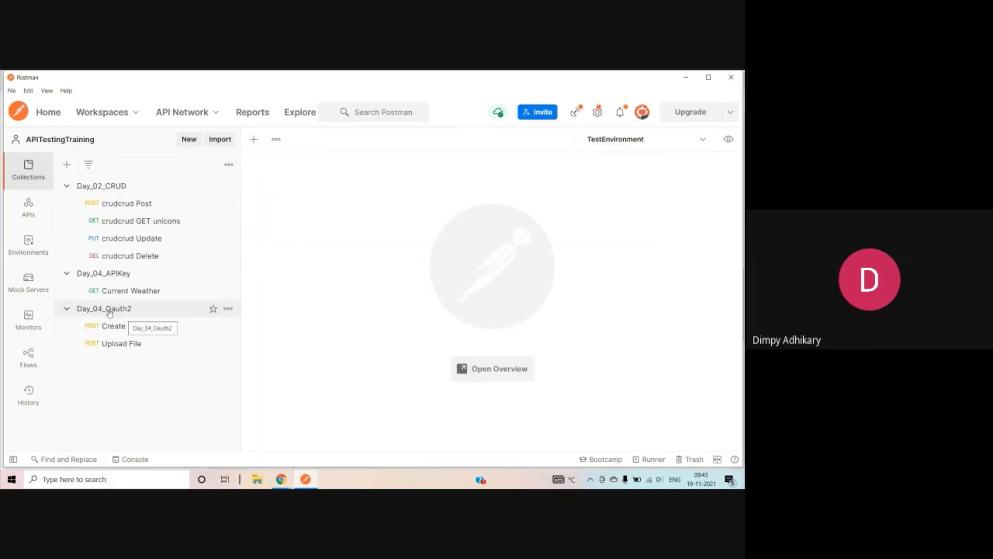
- Open the Day_04_Oauth2 collection's OAuth 2.0 authorization settings and review the token name and available grant types
click(110, 310)
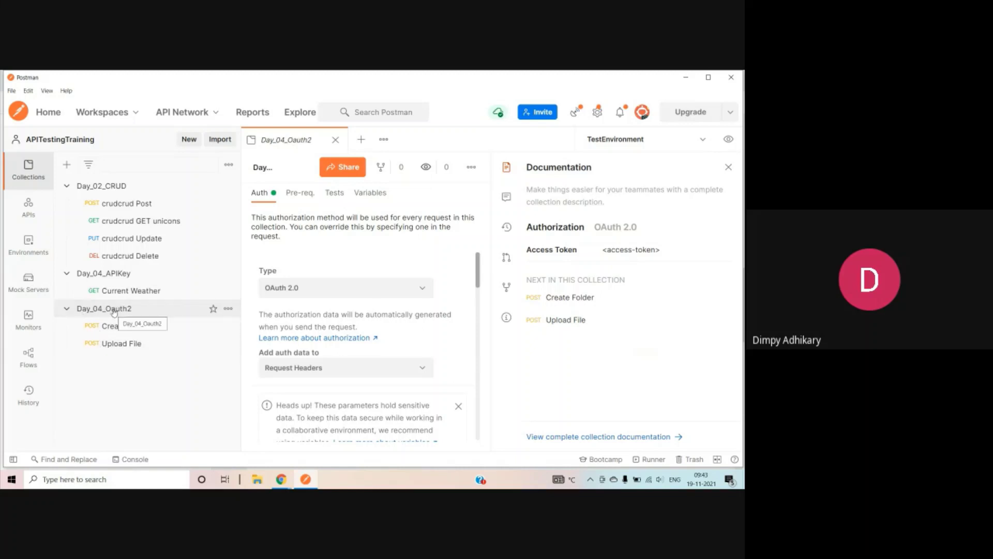
click(114, 311)
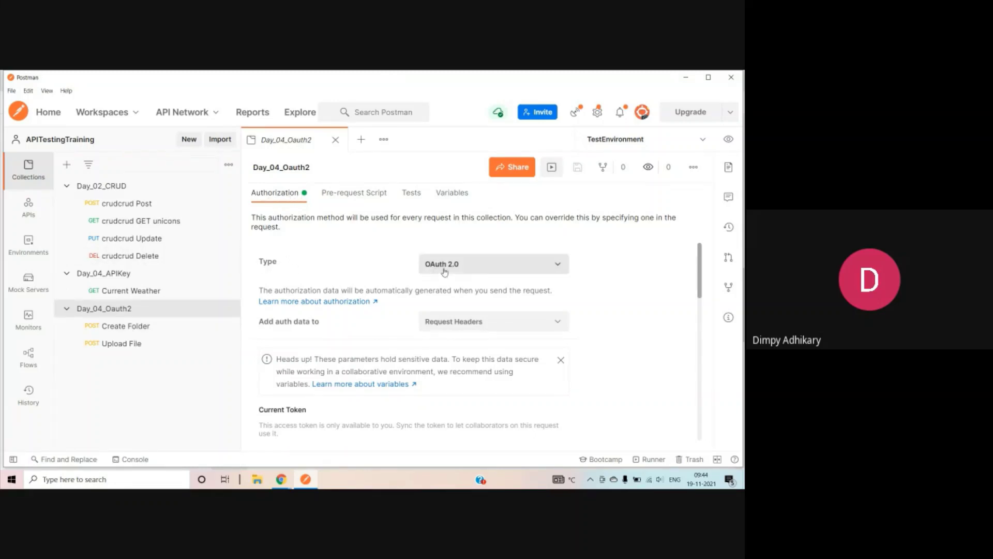
scroll(445, 272, down, 5)
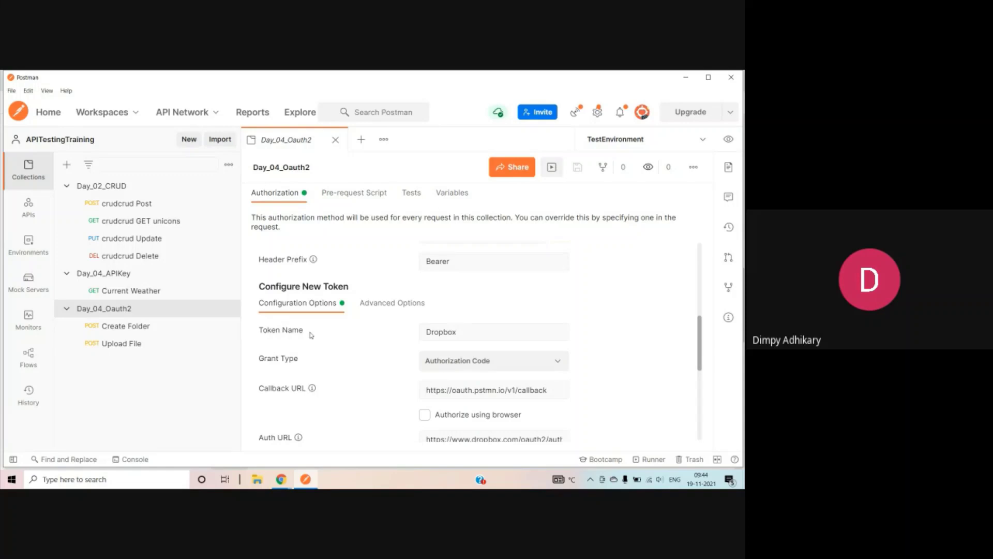
drag(428, 331, 460, 329)
scroll(429, 309, down, 1)
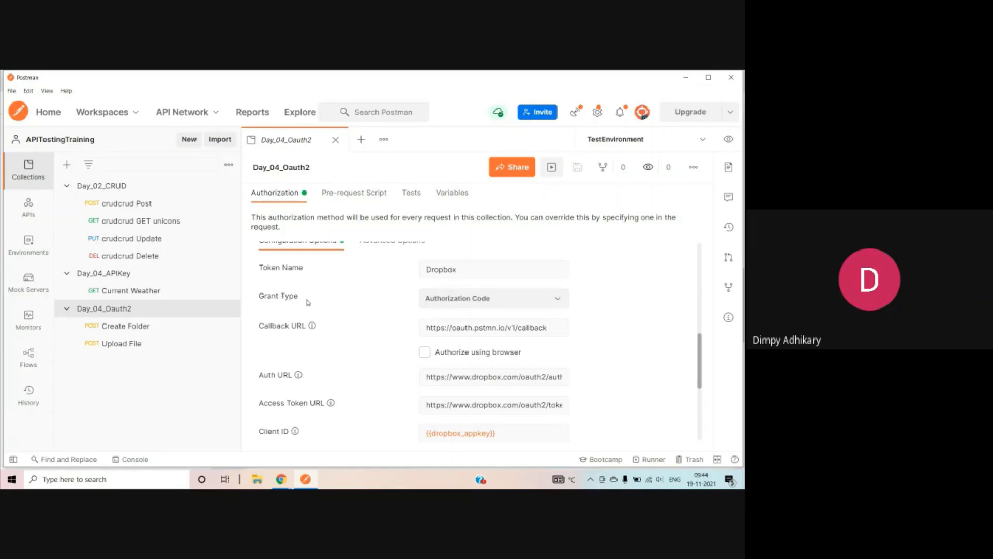
click(480, 305)
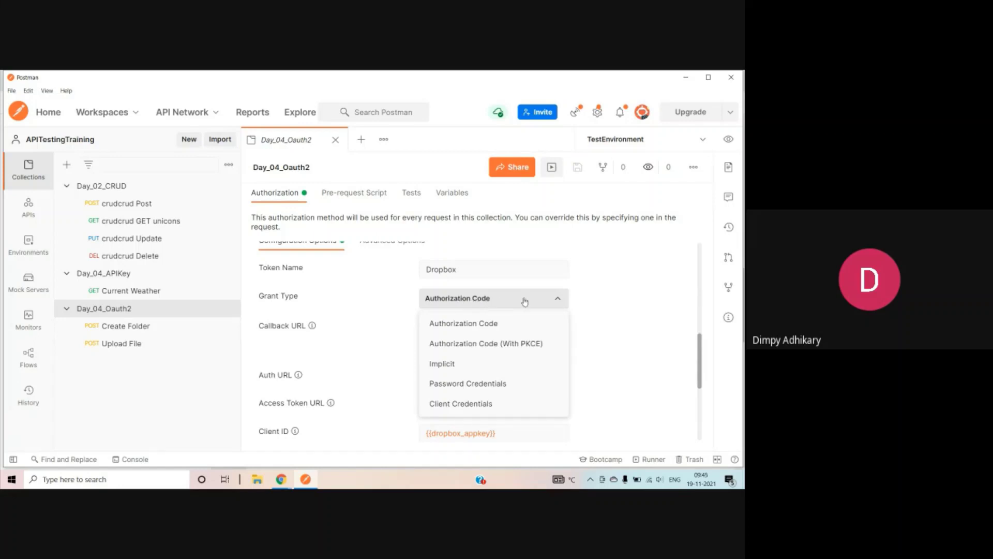
click(612, 304)
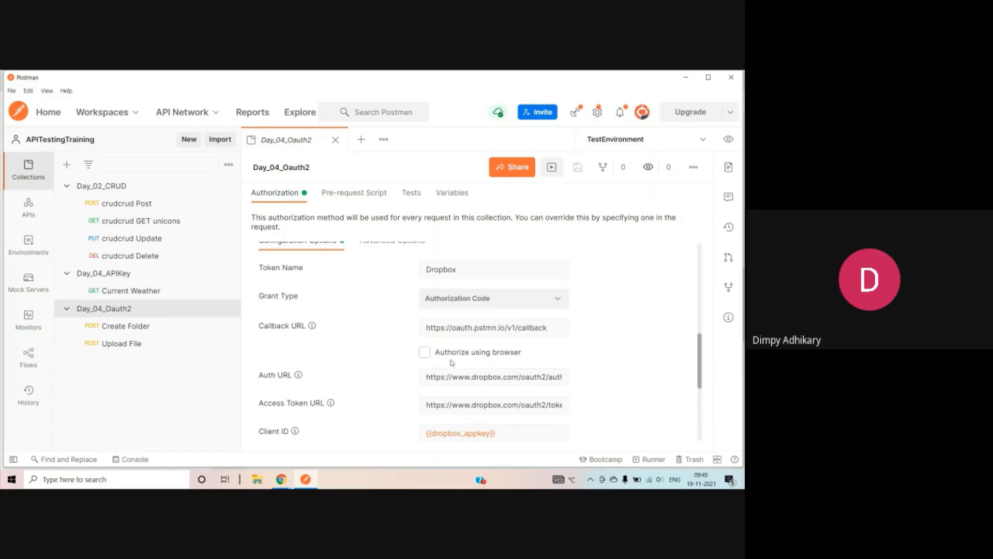
- Enable authorization using the browser for the new token and review the Auth URL and Access Token URL
click(425, 355)
scroll(427, 358, down, 1)
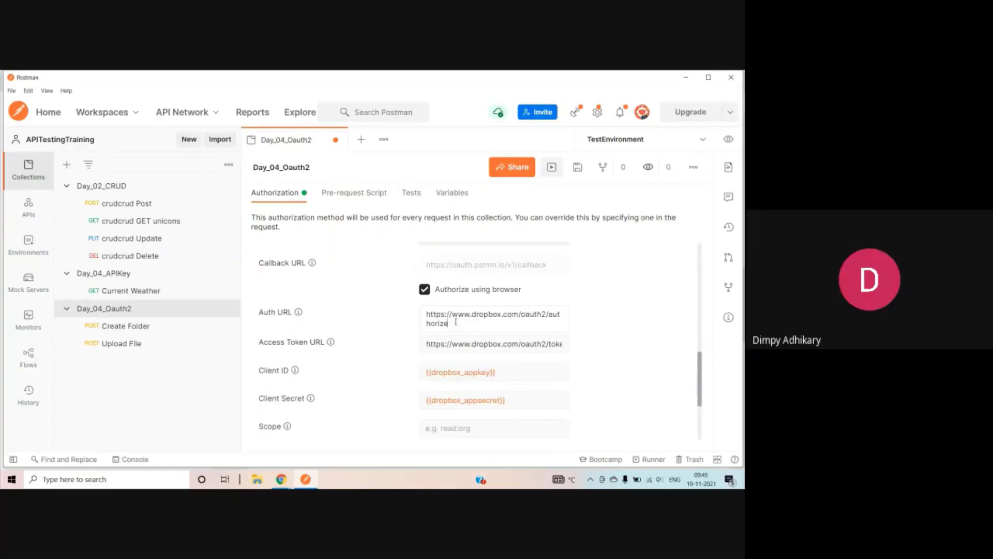
triple_click(470, 324)
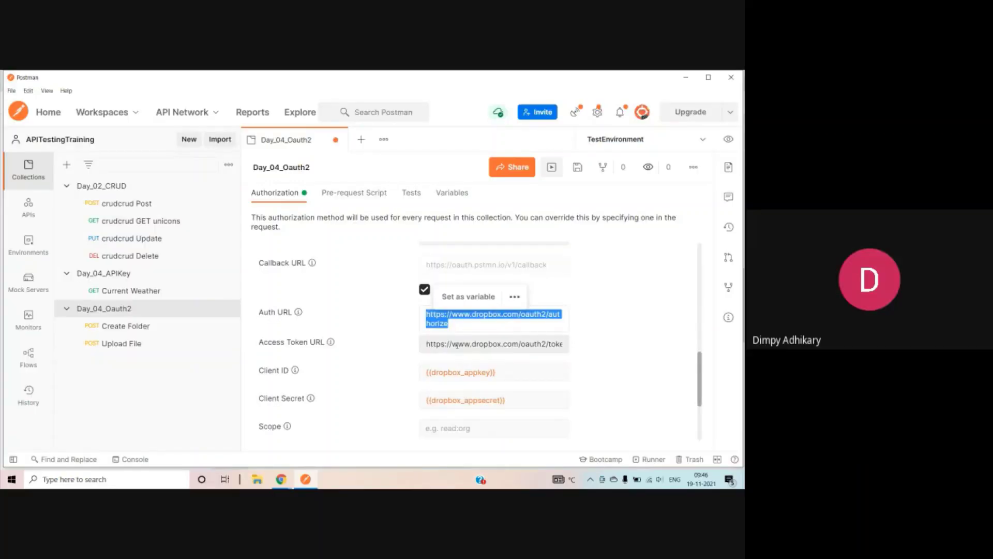
click(457, 344)
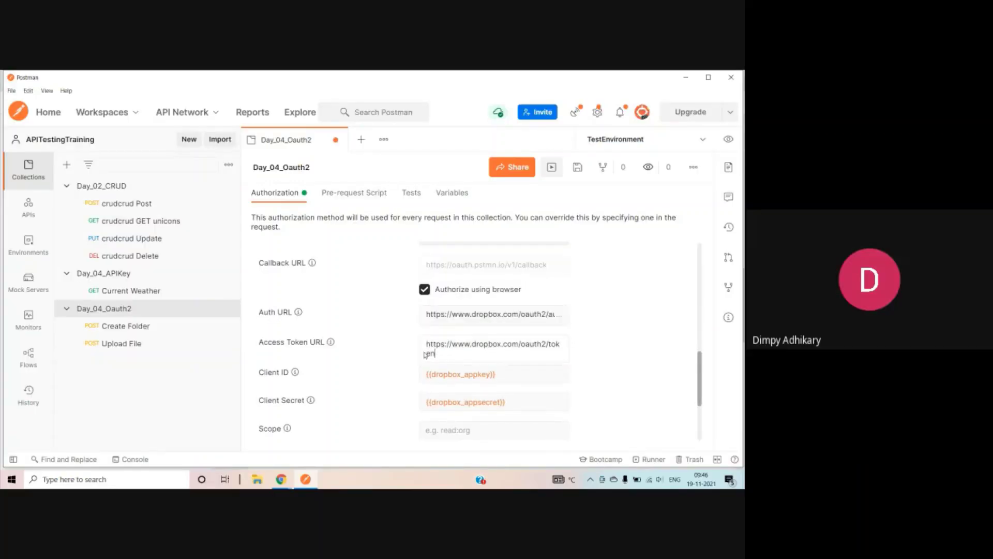
triple_click(425, 356)
scroll(466, 336, down, 1)
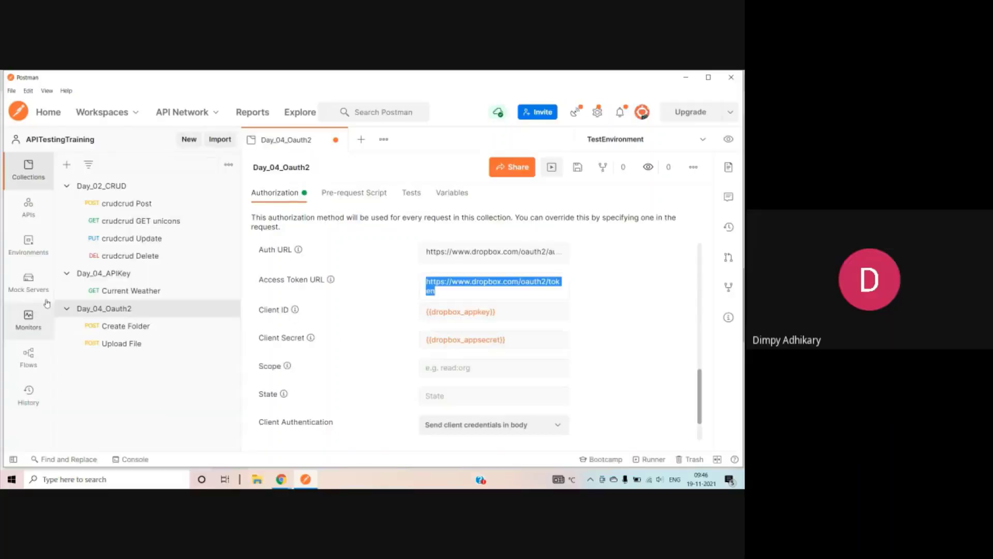
- Set the Client ID in the token configuration to the variable {{dropbox_apikey}}
mouse_move(453, 312)
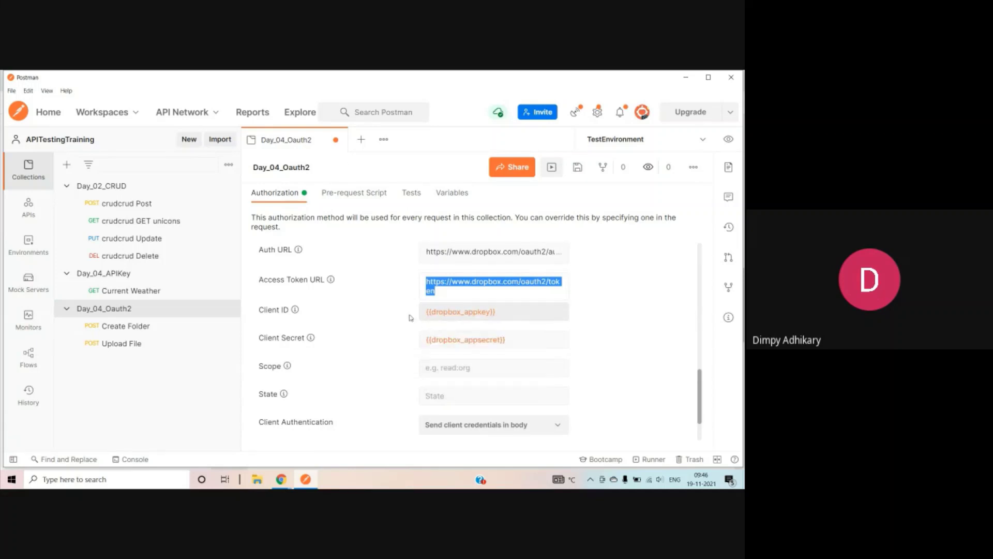
mouse_move(477, 338)
click(434, 311)
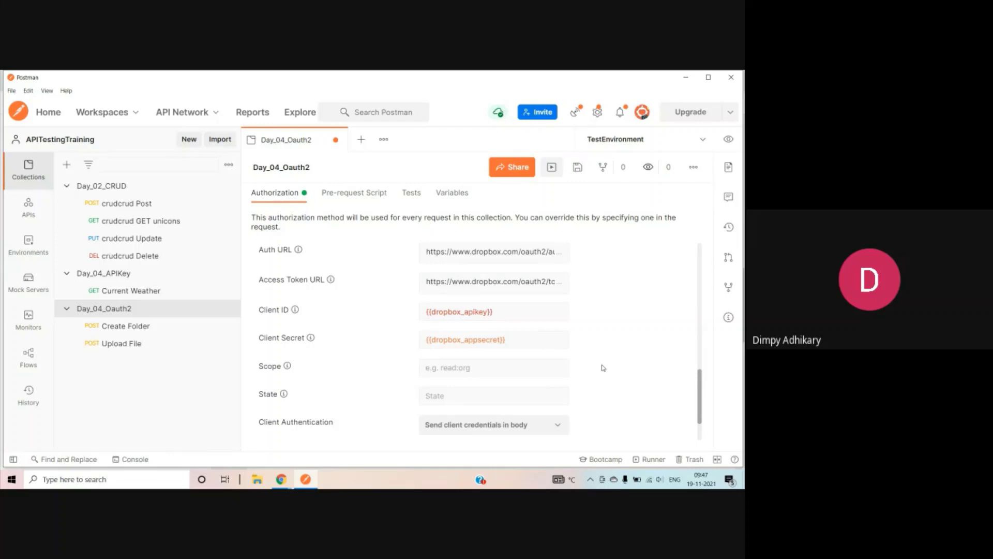
- Check the Dropbox variable names in TestEnvironment and return to the Day_04_Oauth2 authorization settings
click(20, 252)
click(113, 222)
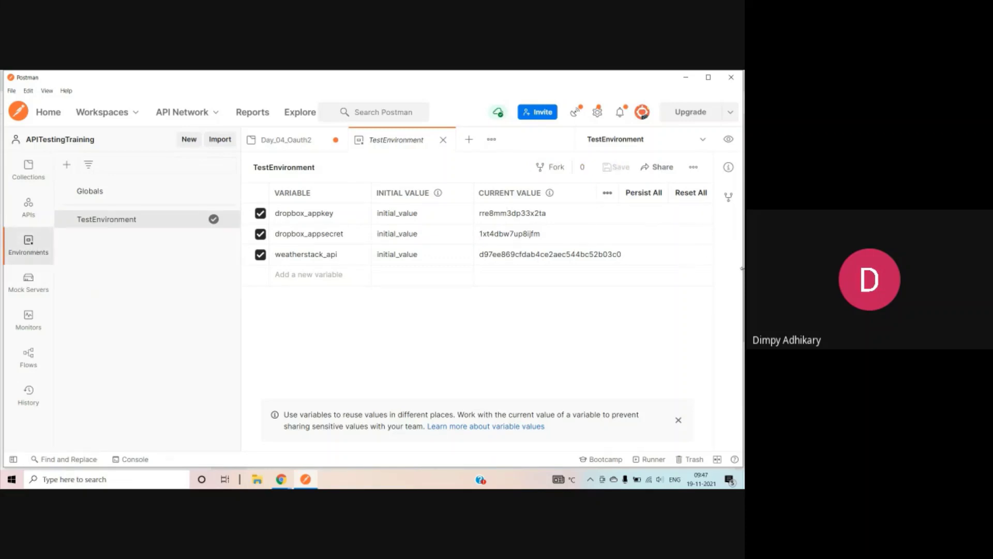
click(287, 140)
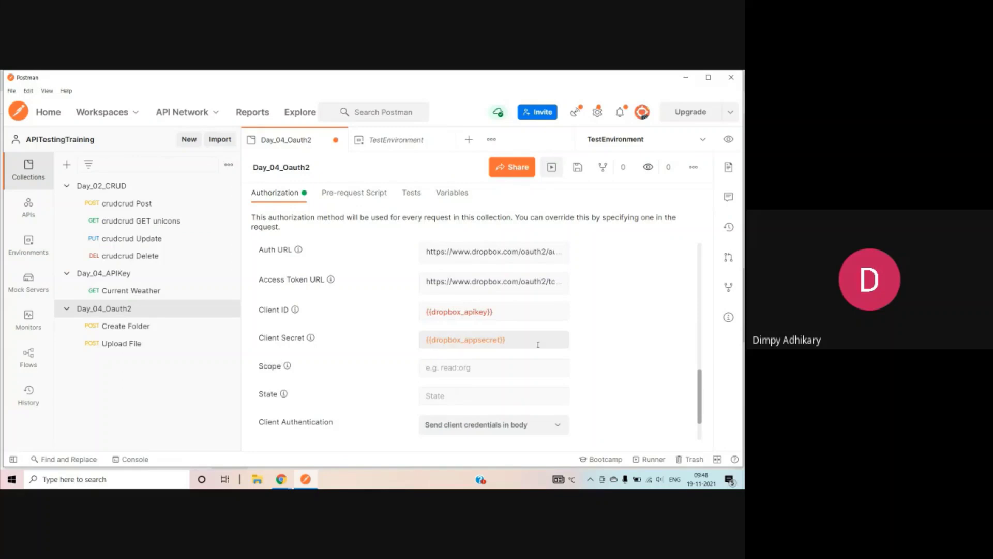
- Review the client authentication, new token configuration and current access token sections of the Day_04_Oauth2 authorization
scroll(599, 394, down, 2)
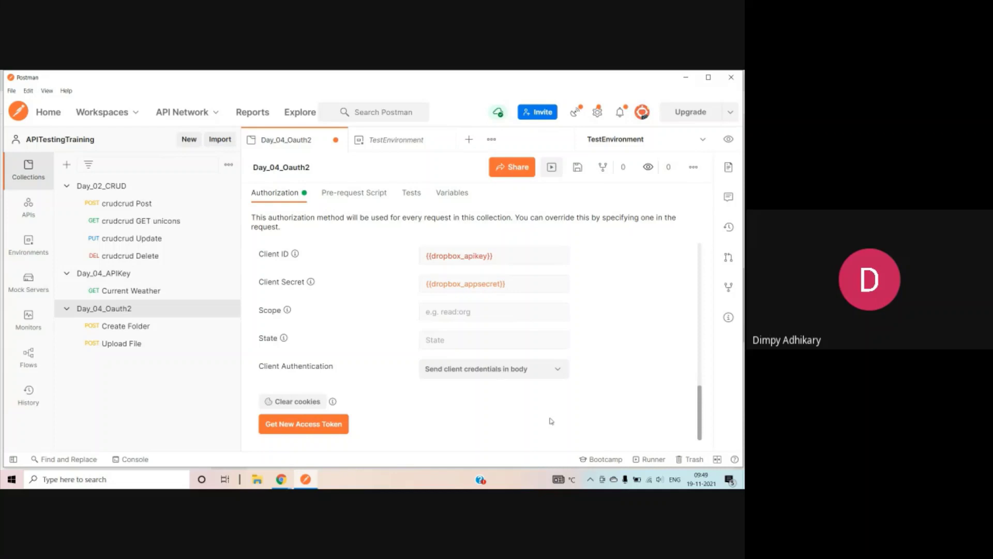
scroll(634, 388, up, 10)
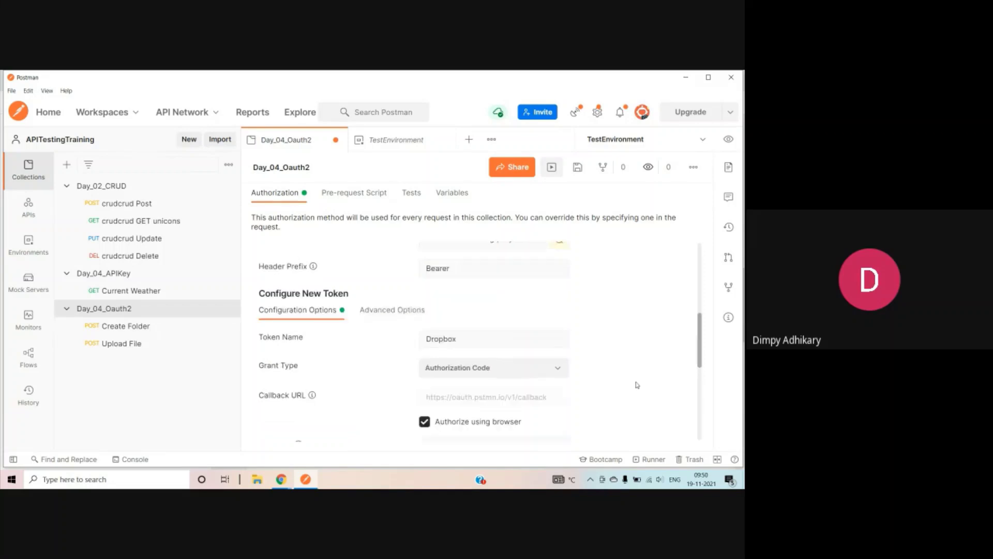
scroll(637, 385, down, 5)
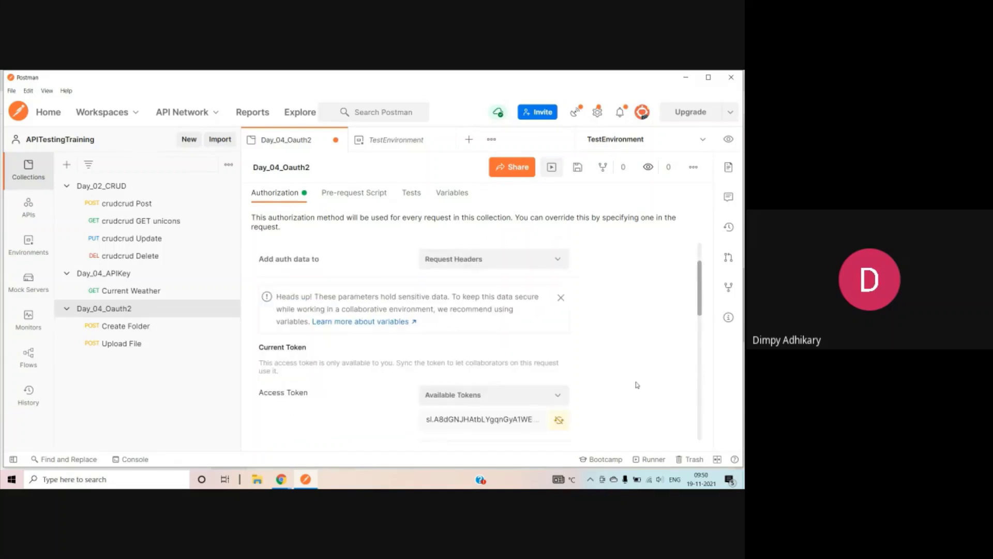
scroll(518, 362, up, 2)
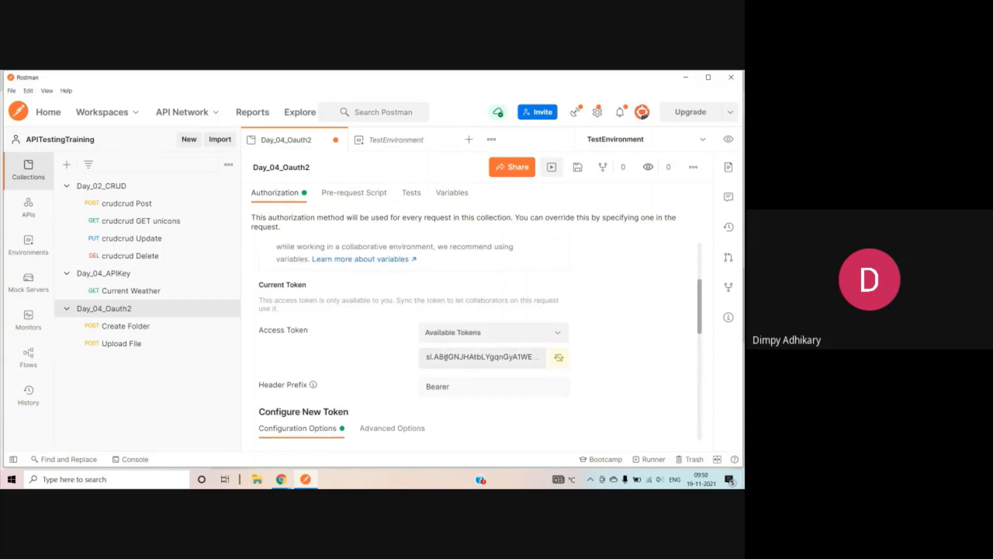